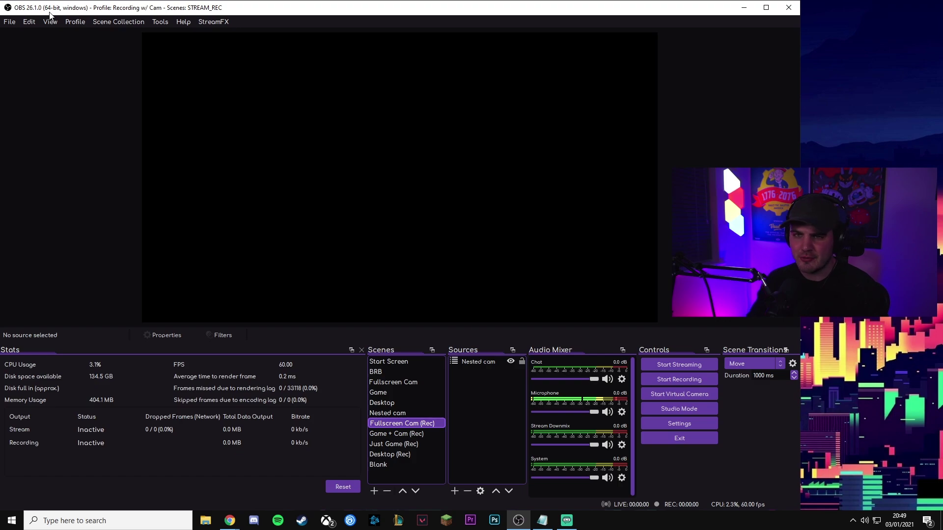
Search for OBS in the Start menu and open the OBS Studio file location.
left_click(11, 525)
type("on")
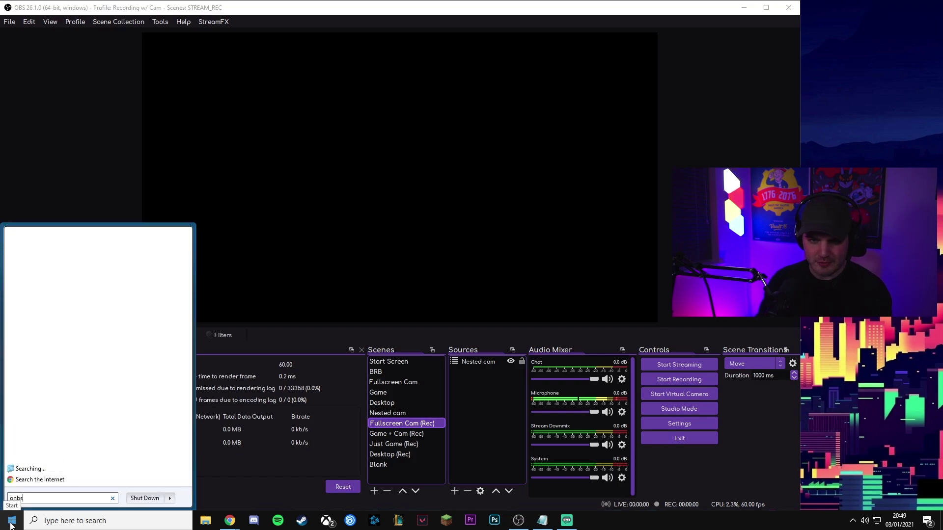
key("BackSpace")
type("bs")
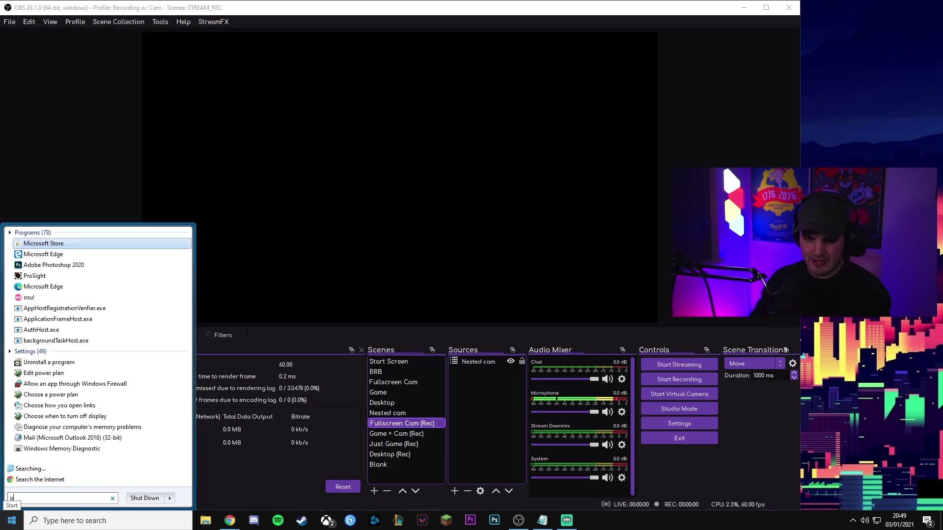
right_click(44, 243)
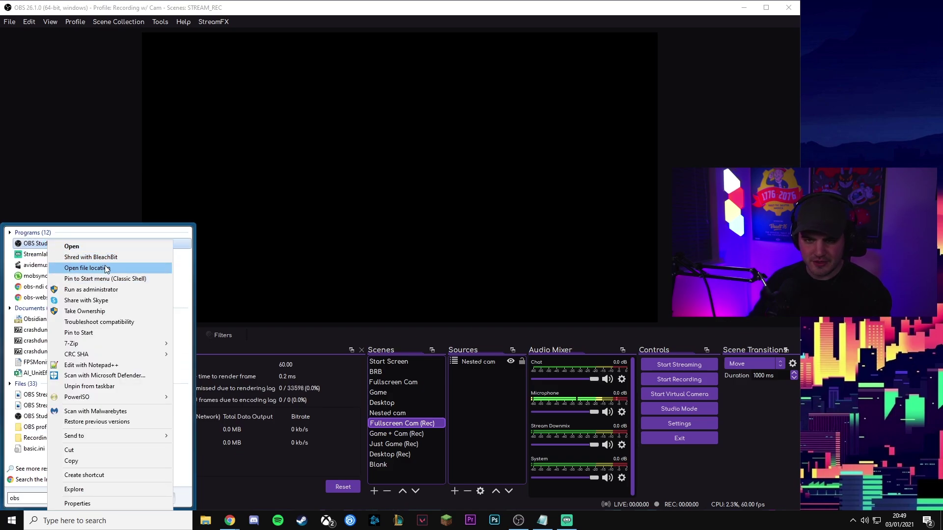
left_click(110, 278)
Set obs64.exe to run as administrator in its Compatibility properties.
right_click(331, 407)
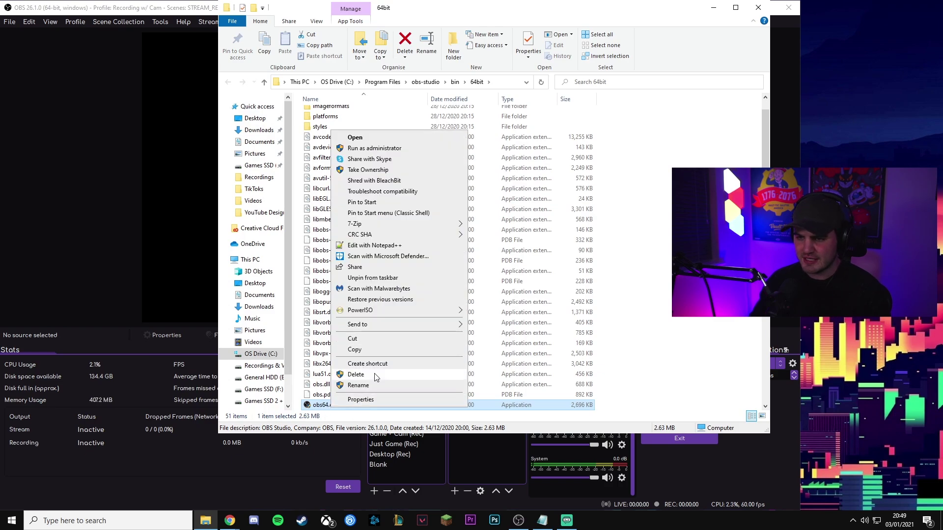
left_click(358, 399)
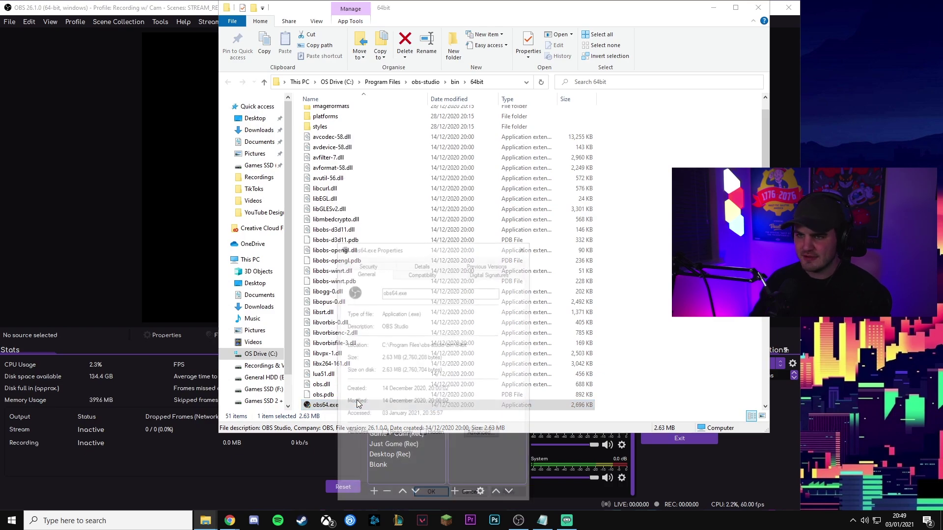
left_click(421, 273)
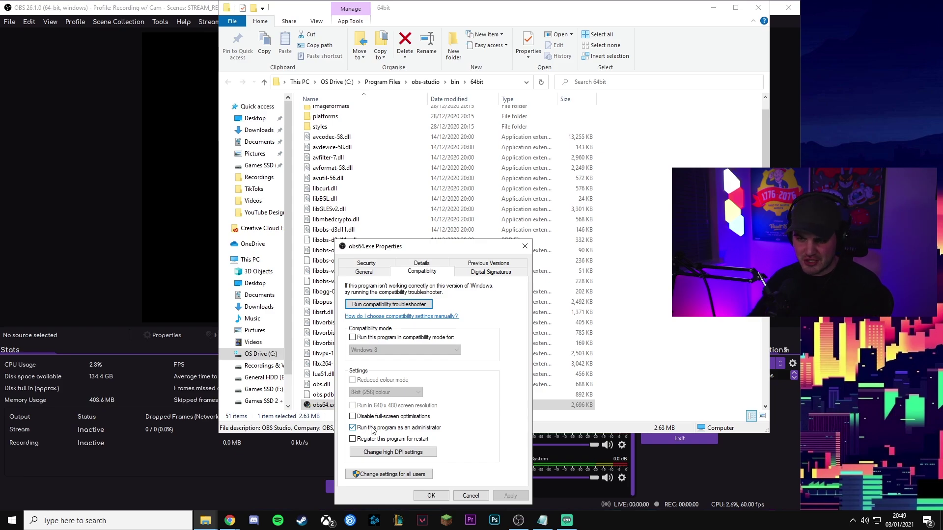
left_click(431, 496)
Close the OBS folder and verify in System > Display > Graphics that GPU scheduling is off.
left_click(758, 8)
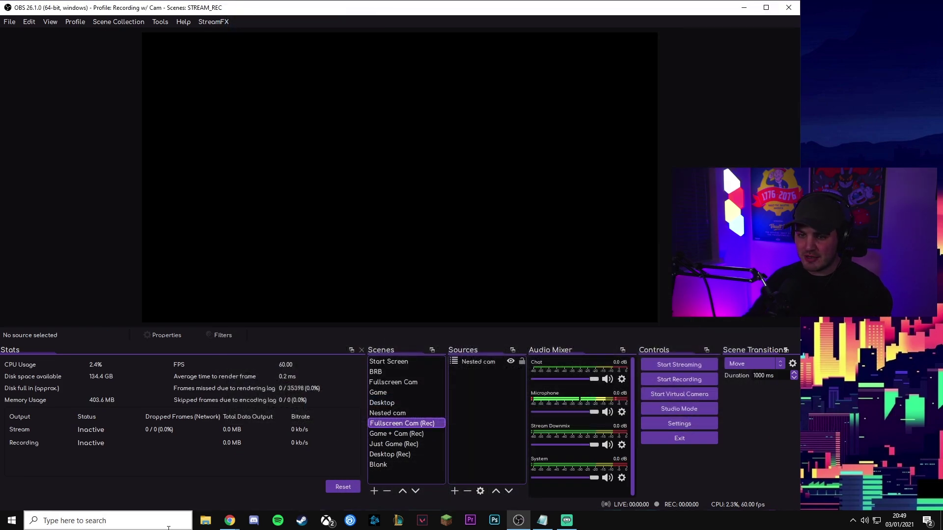
left_click(57, 520)
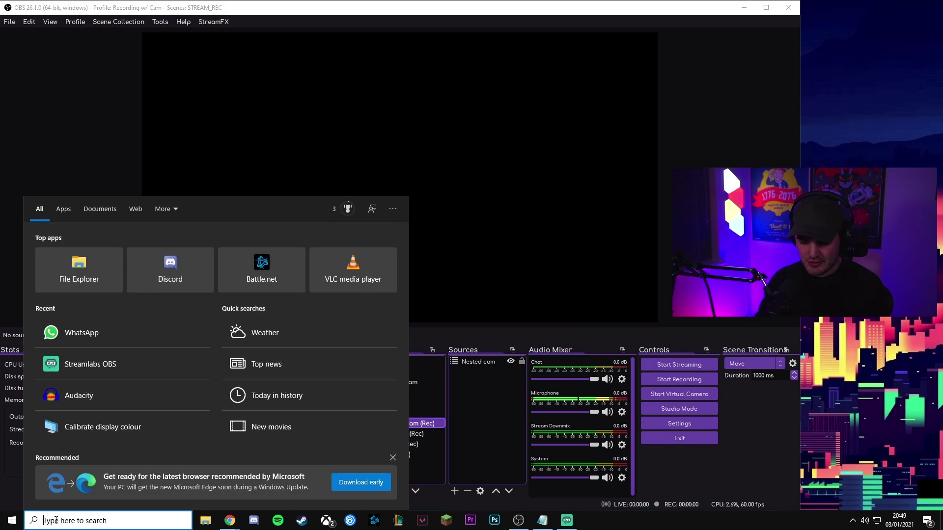
type("settings")
key("Return")
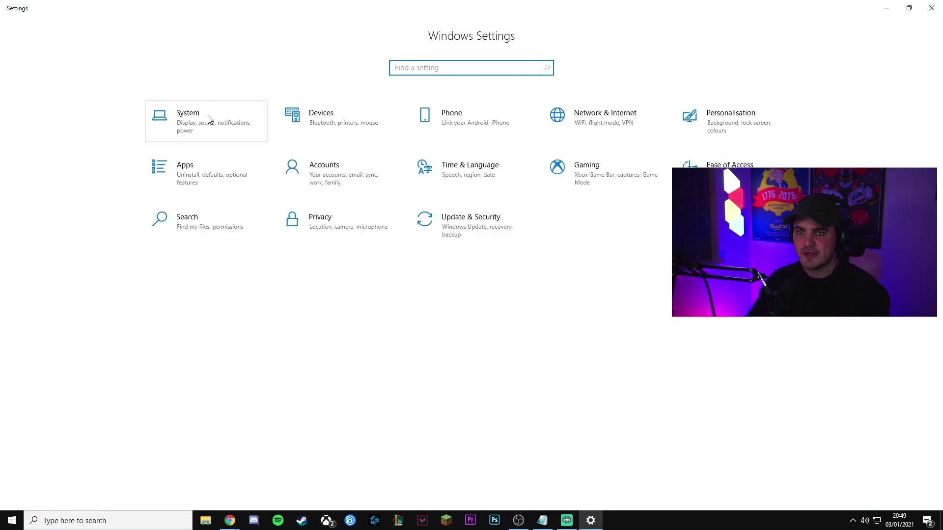
left_click(195, 127)
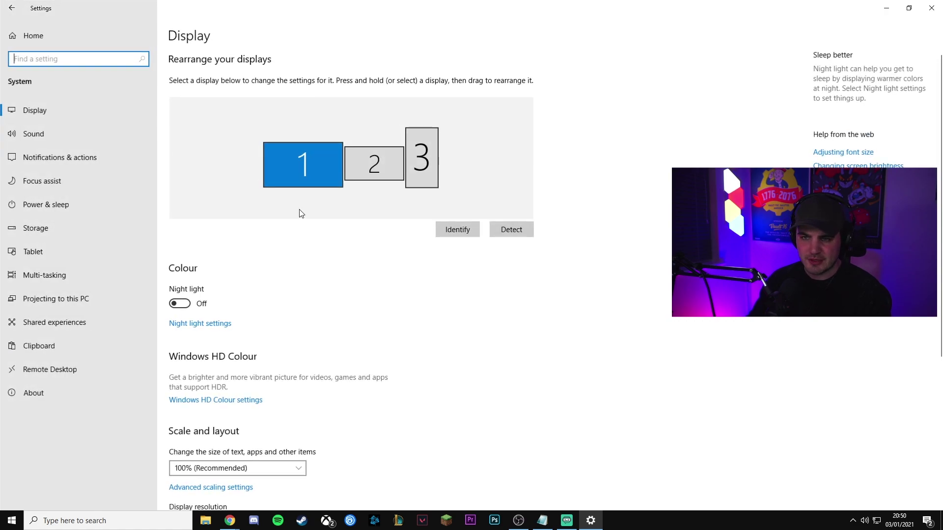
scroll(379, 301, "down", 5)
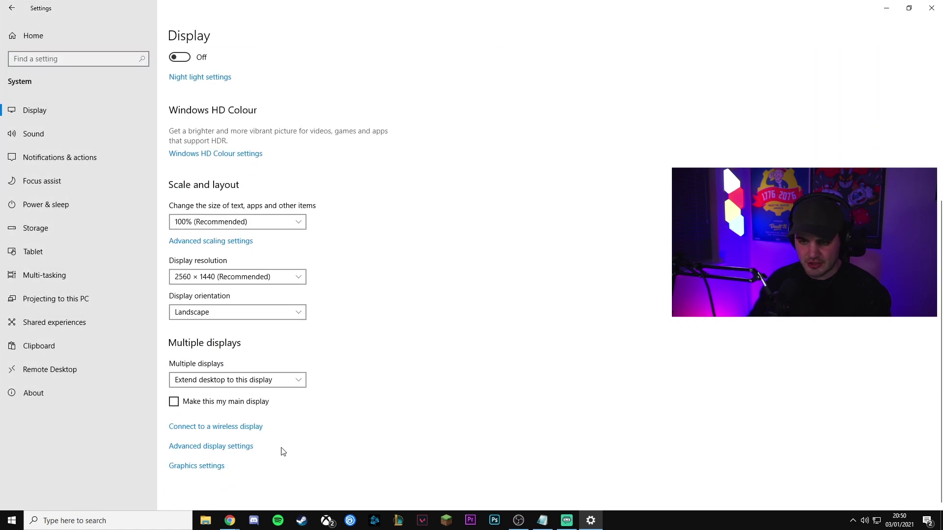
left_click(198, 466)
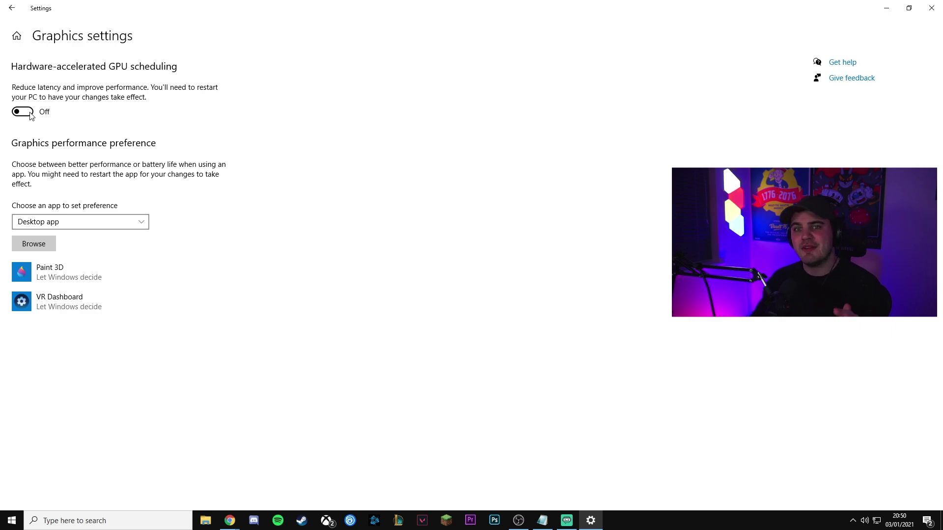
left_click(9, 10)
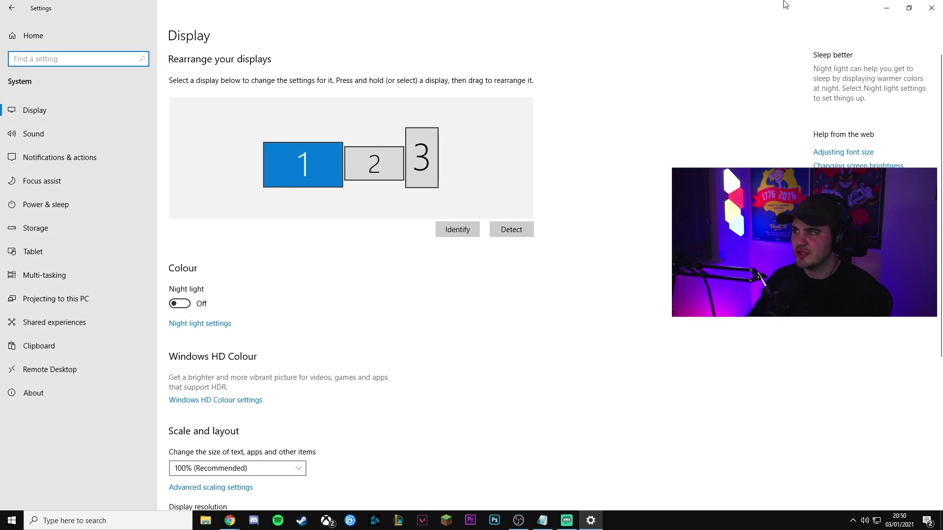
Close Windows Settings and bring up OBS Settings on the General page.
left_click(932, 8)
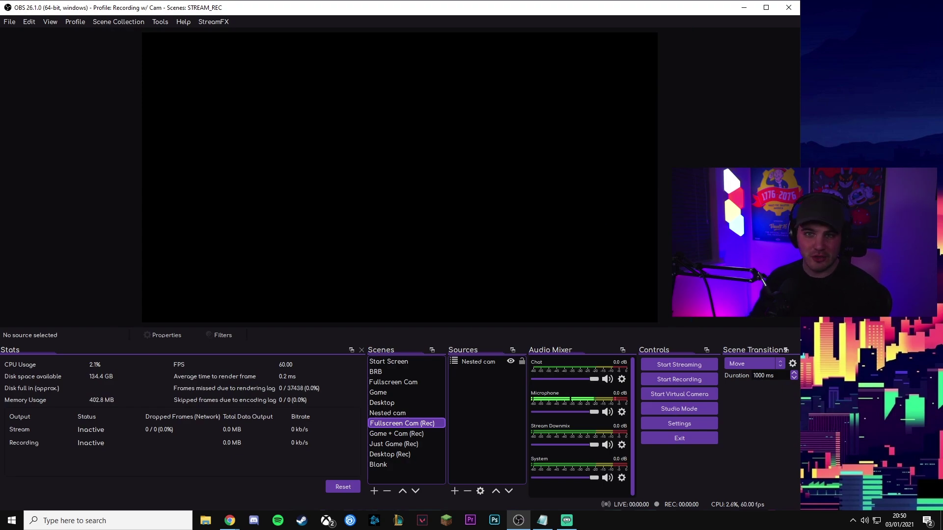
left_click(670, 422)
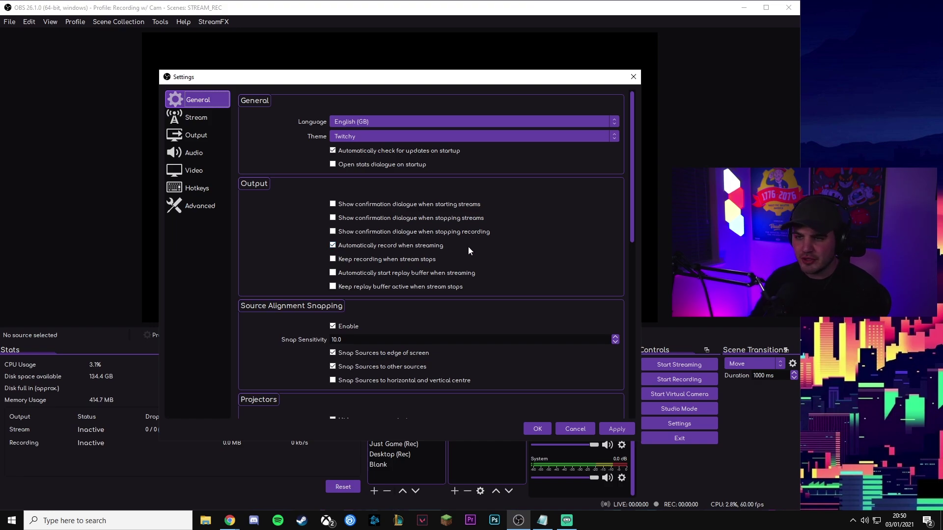
On the Stream page, try Twitch, then settle on YouTube - RTMP with the Primary ingest server.
left_click(205, 118)
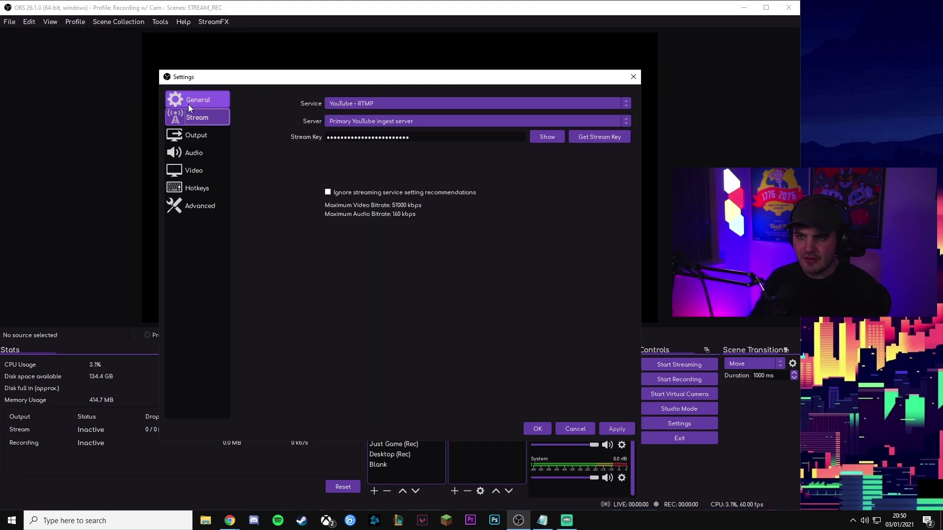
left_click(338, 104)
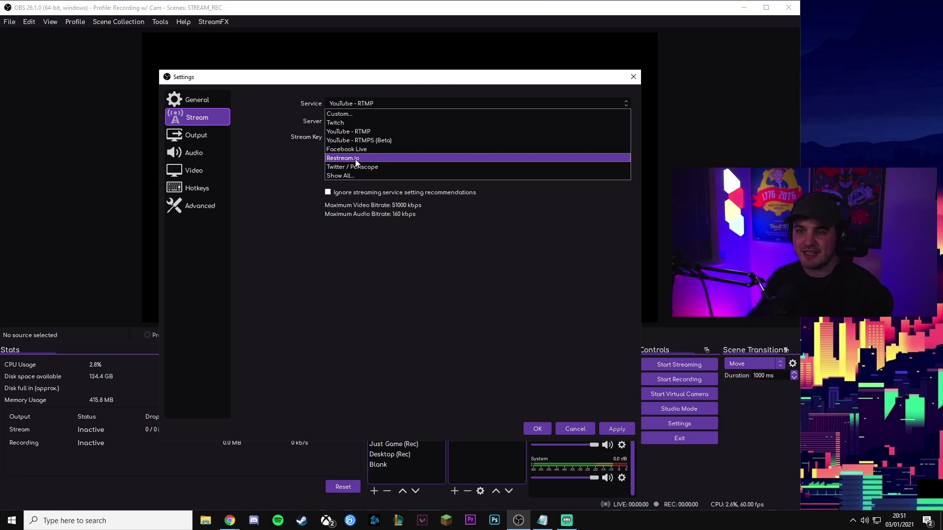
left_click(347, 124)
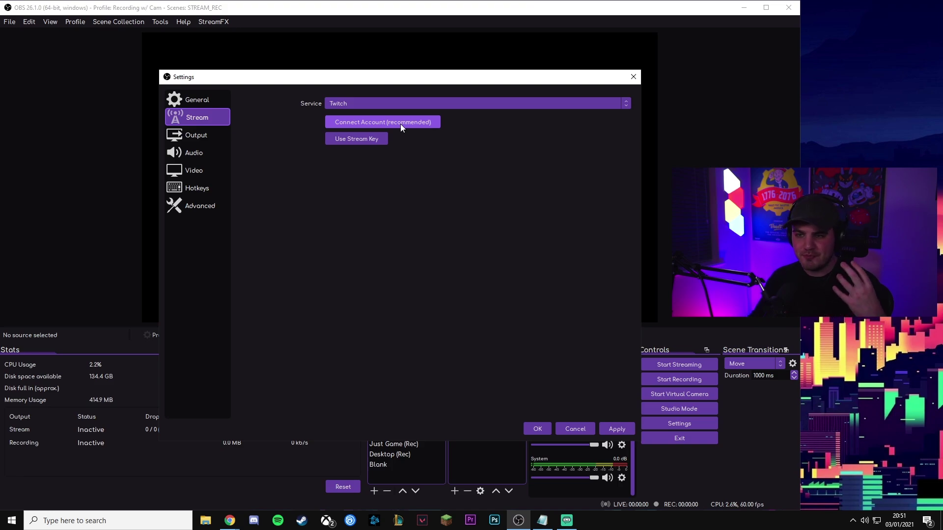
left_click(378, 103)
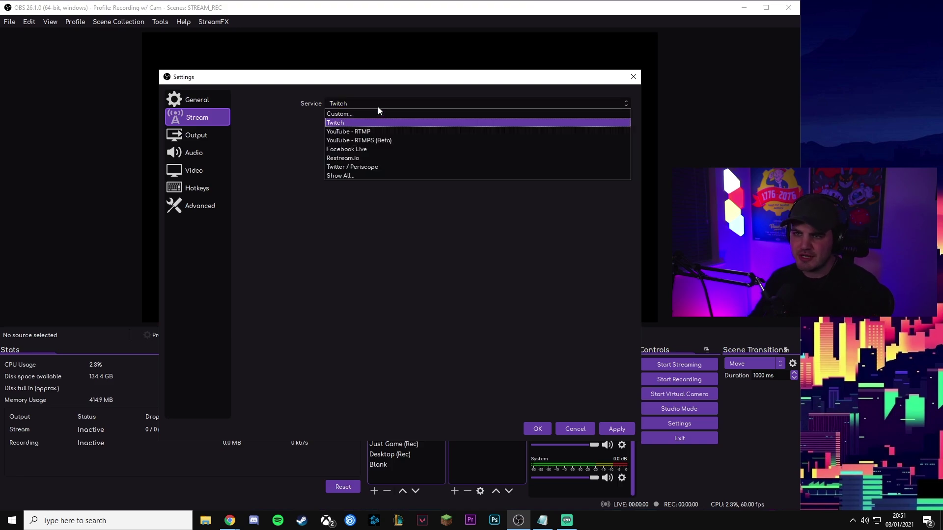
left_click(363, 131)
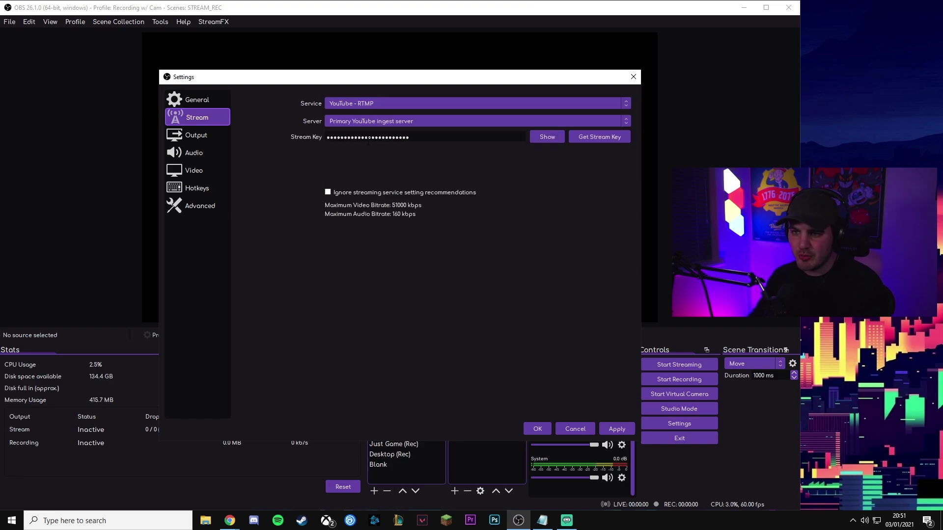
left_click(355, 125)
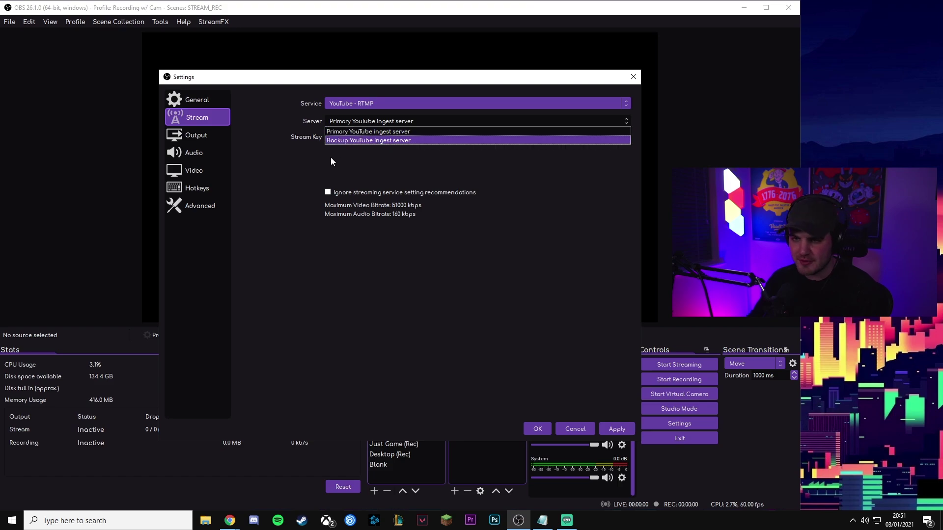
left_click(343, 131)
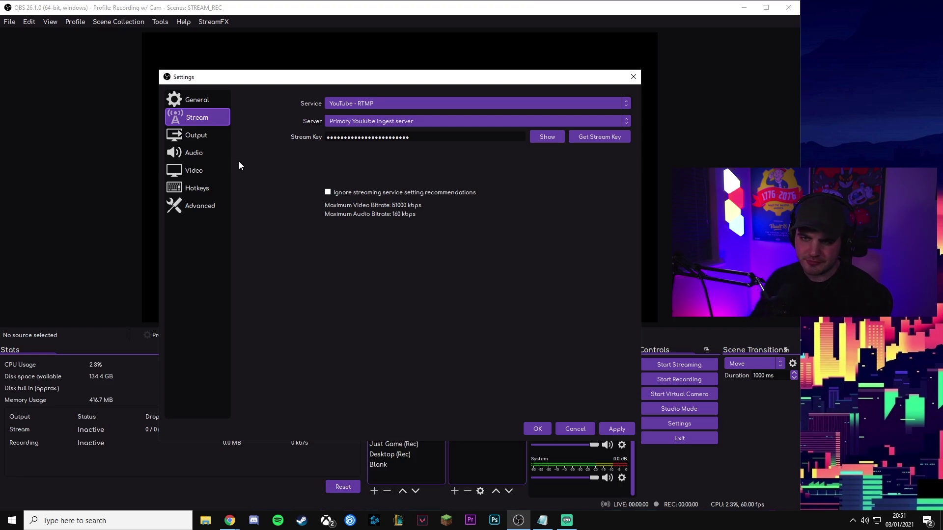
View the Output page: NVIDIA NVENC H.264 (new) streaming with CBR at 2500 Kbps.
left_click(207, 139)
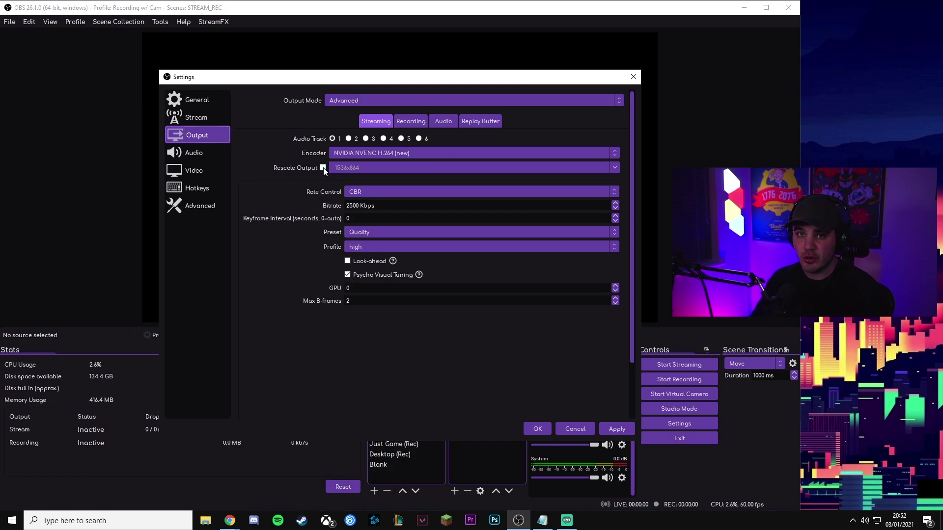
Keep CBR rate control and replace the 2500 bitrate with 6000 Kbps.
left_click(361, 193)
left_click(364, 193)
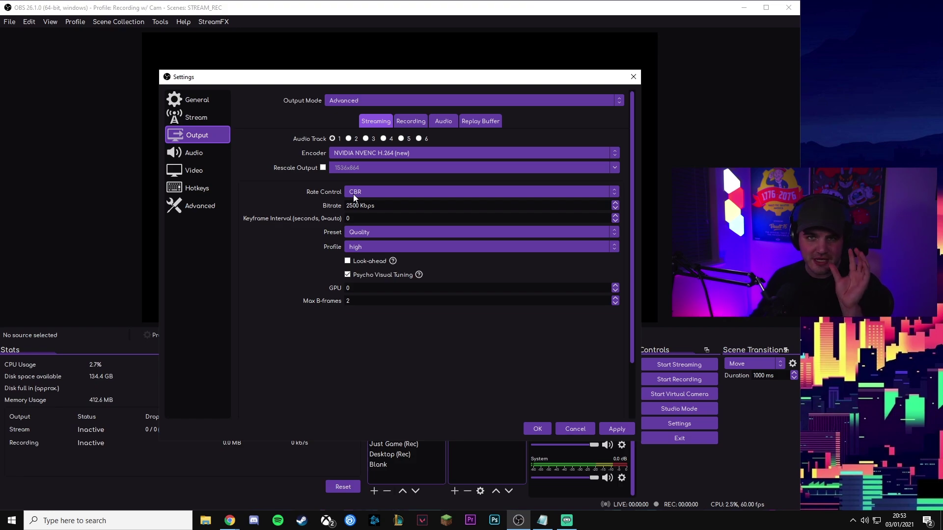
key("shift+Left")
key("shift+Left")
key("shift+Left")
key("shift+Left")
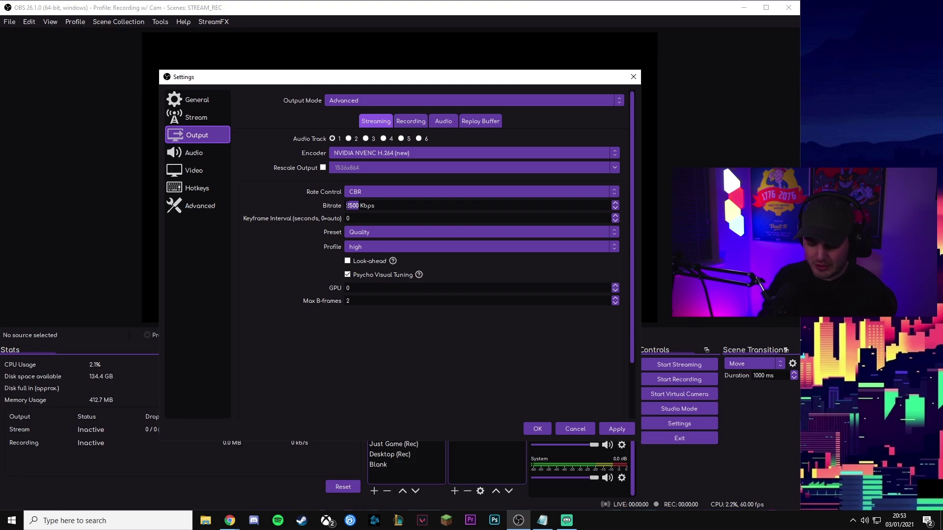
type("6000")
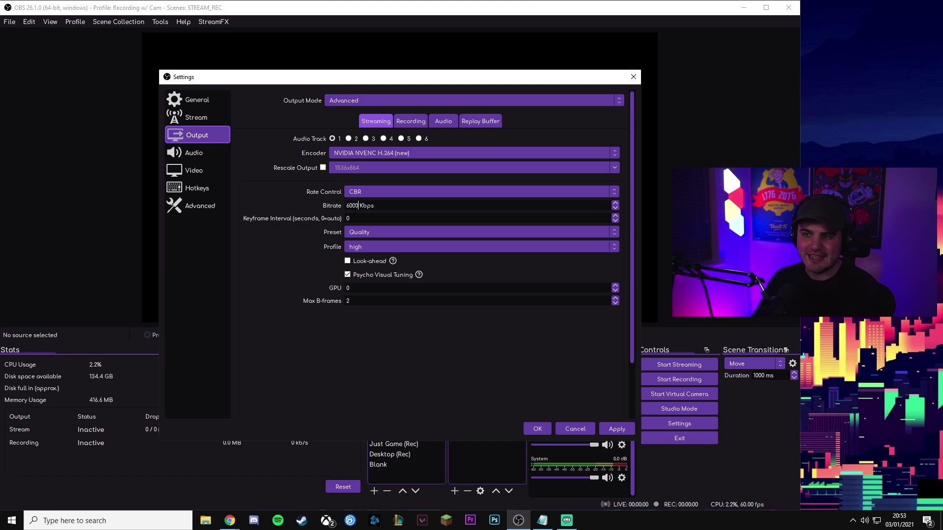
Edit the bitrate digits until the field reads 9000 Kbps.
key("ctrl+a")
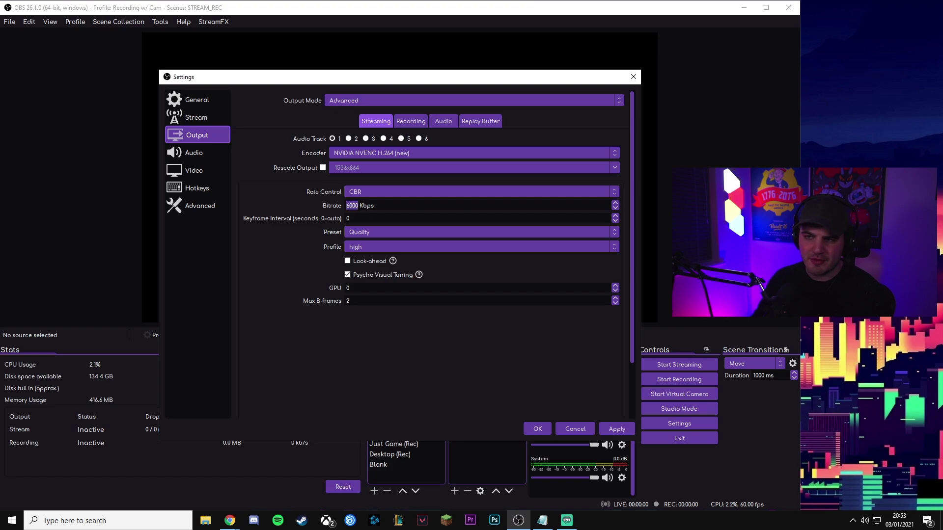
key("End")
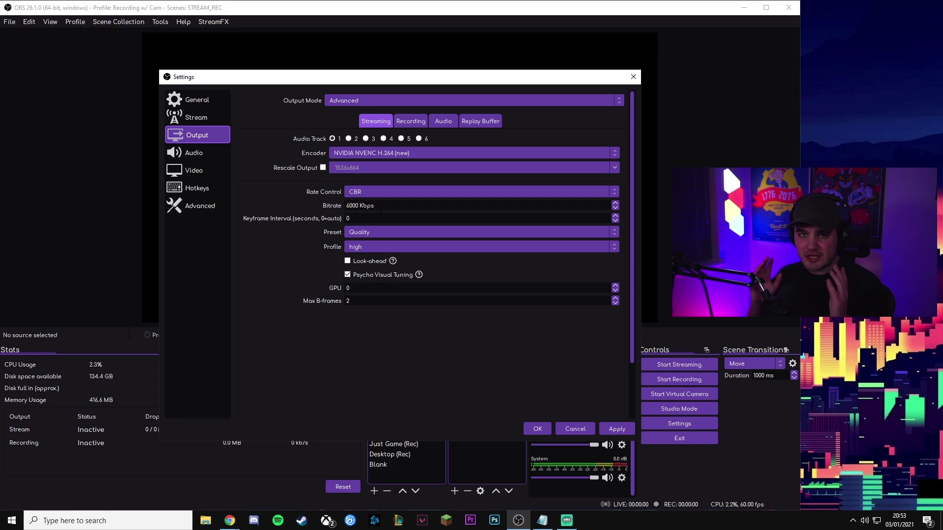
key("Left")
key("Left")
key("Left")
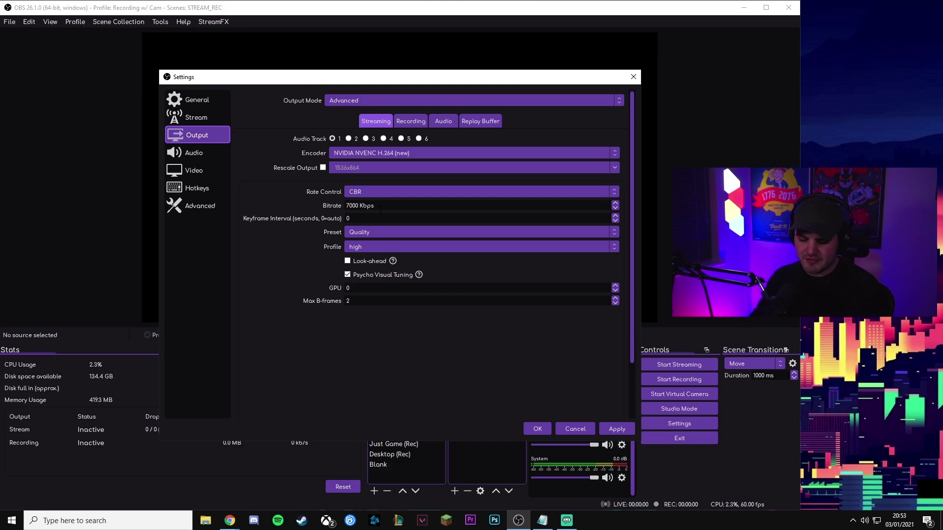
key("BackSpace")
type("6")
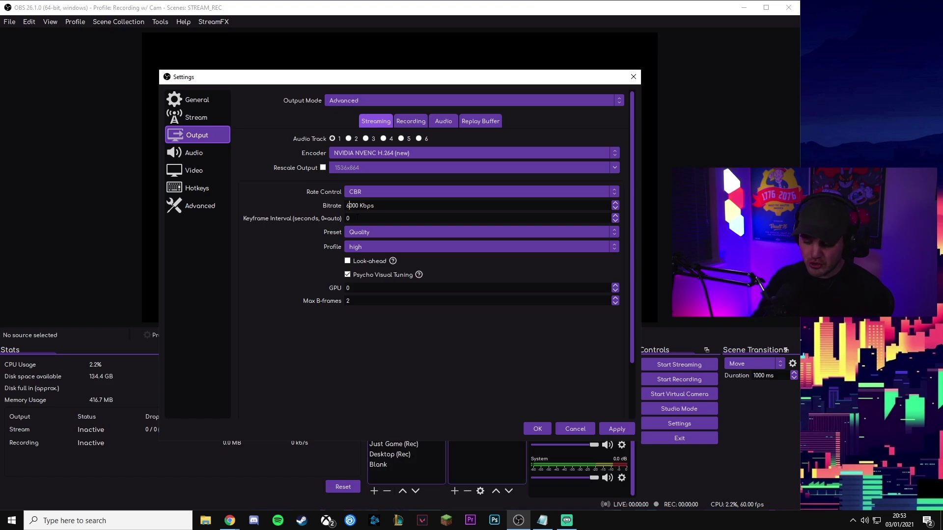
key("BackSpace")
type("9")
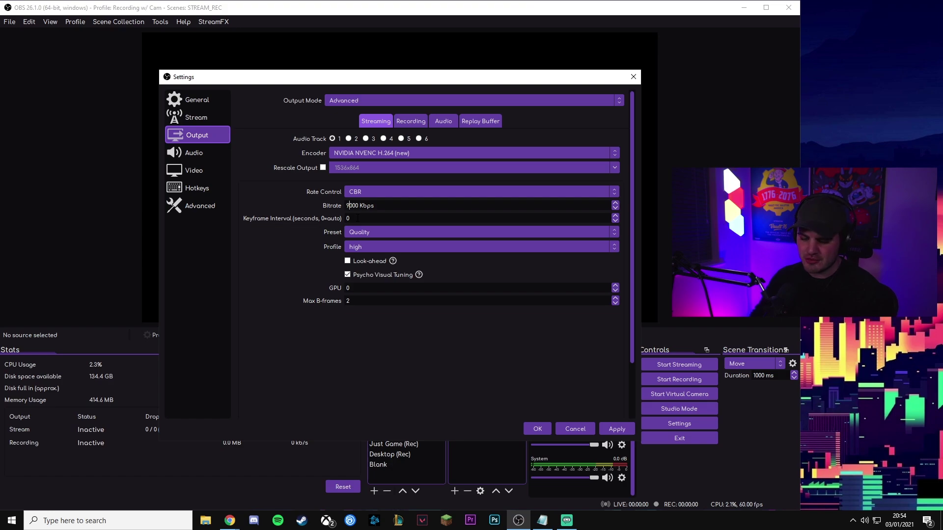
key("BackSpace")
type("10")
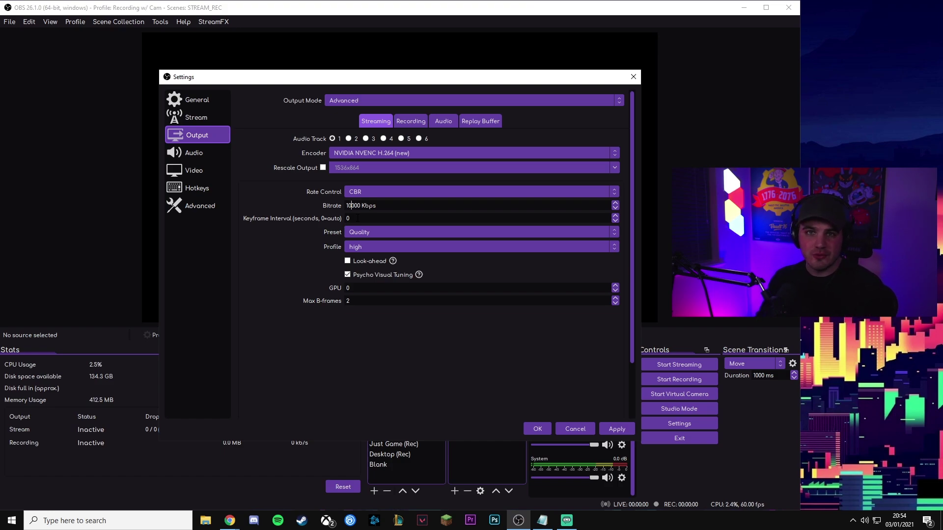
key("BackSpace")
key("BackSpace")
type("9")
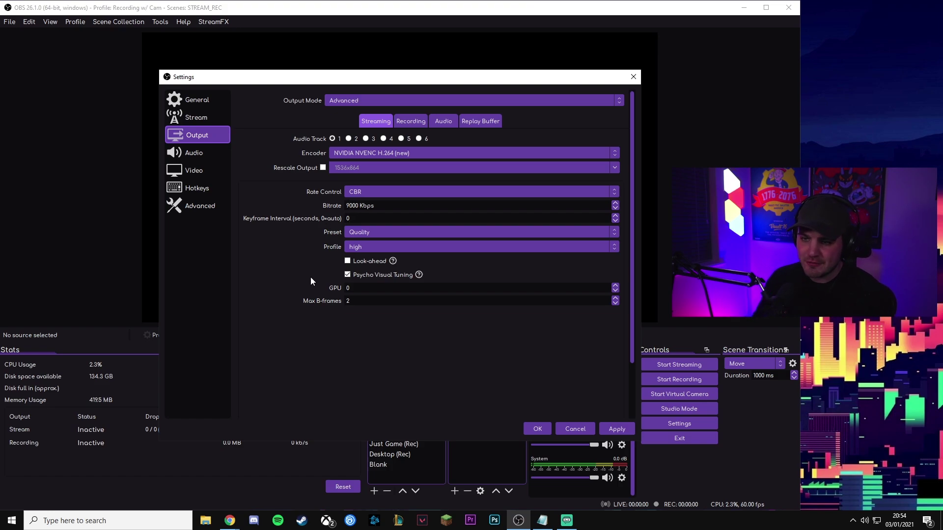
Enter a keyframe interval of 2, keeping the Quality preset and high profile.
key("Tab")
type("2")
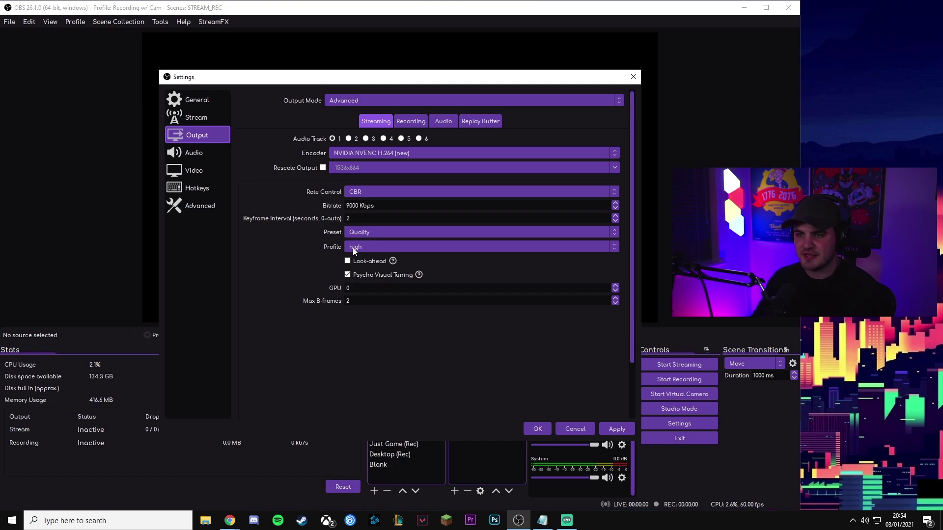
left_click(366, 233)
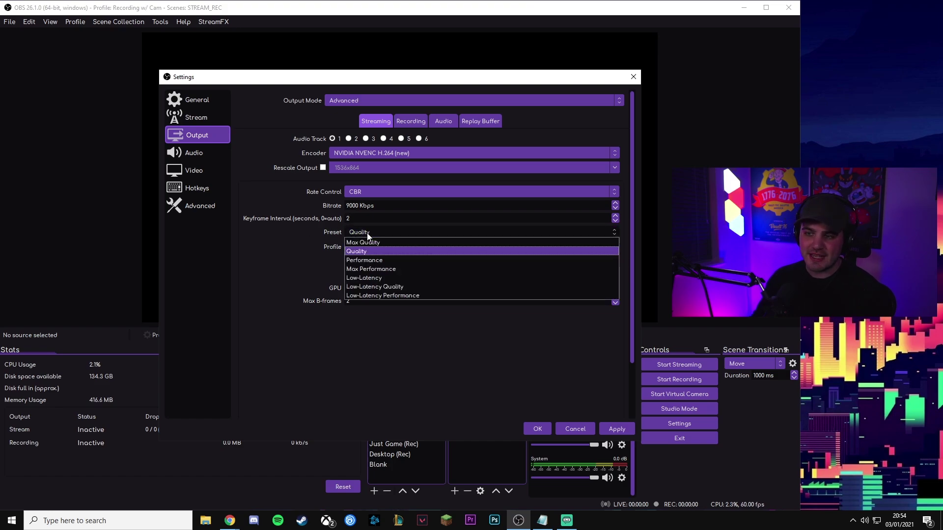
left_click(386, 250)
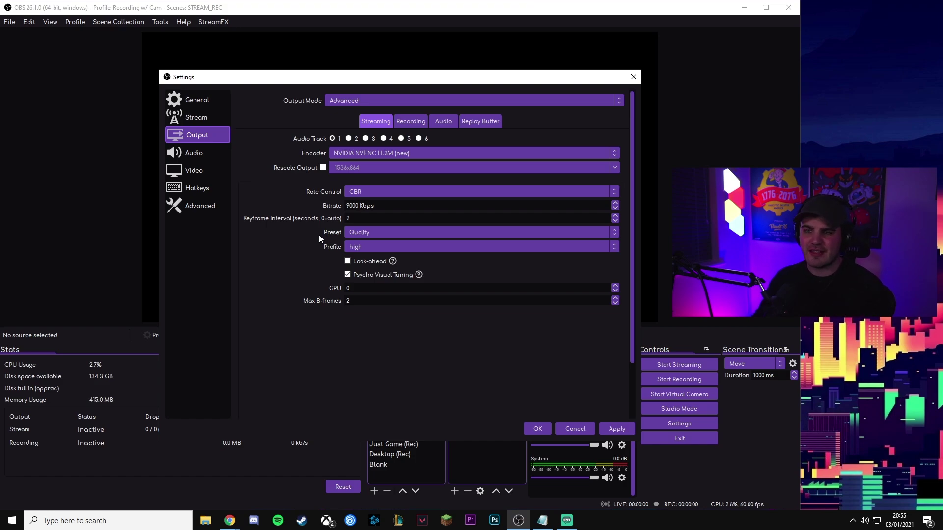
left_click(372, 233)
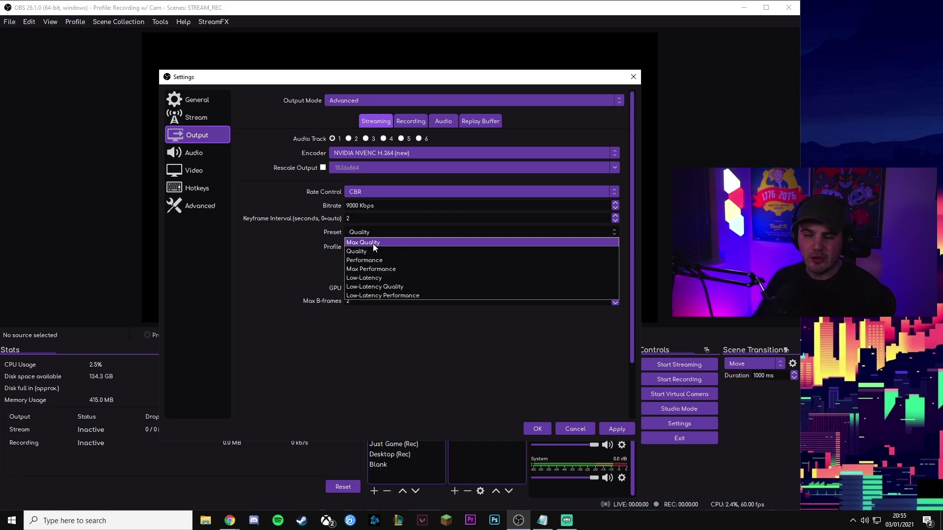
left_click(372, 250)
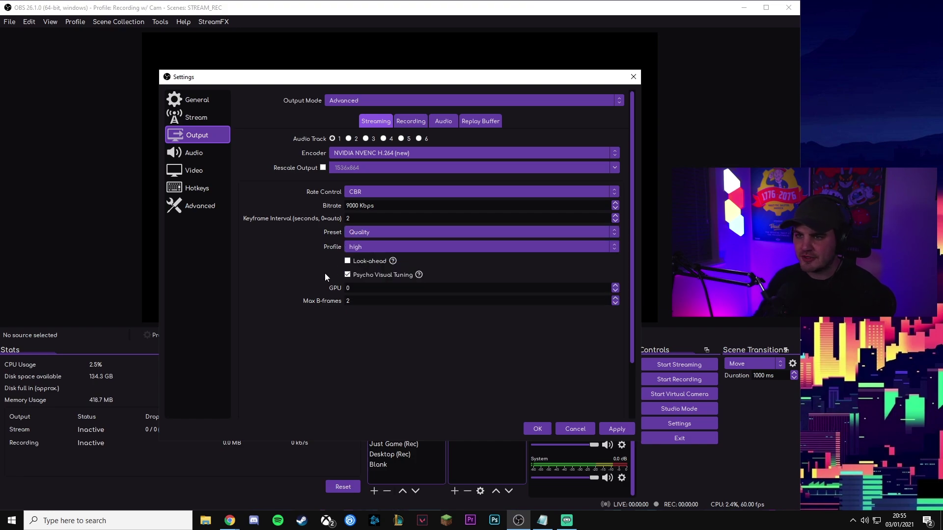
left_click(370, 248)
left_click(375, 250)
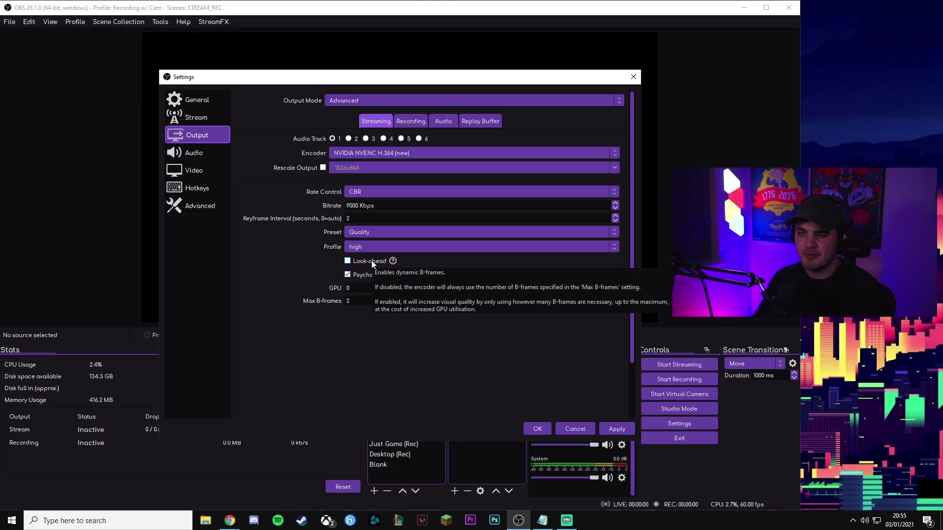
Change Max B-frames from 2 to 3 and check the list of available encoders.
mouse_move(366, 276)
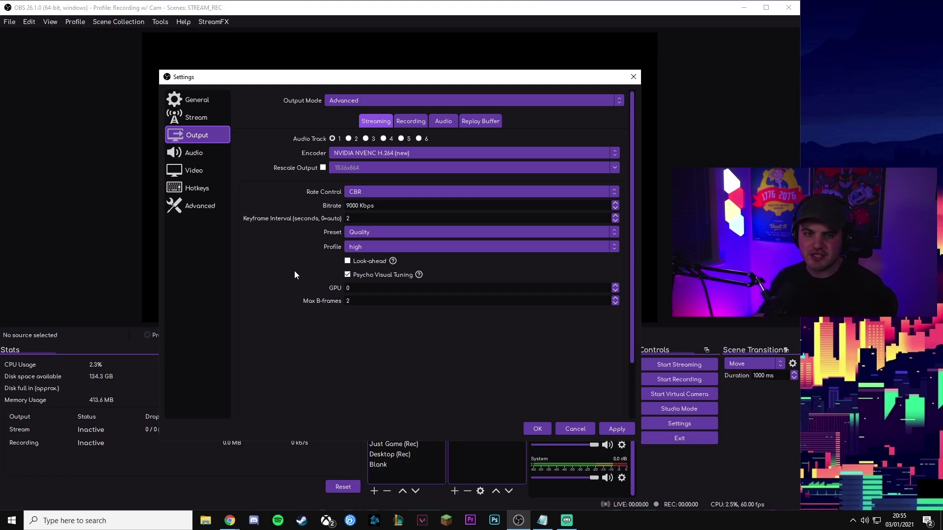
left_click_drag(354, 300, 347, 300)
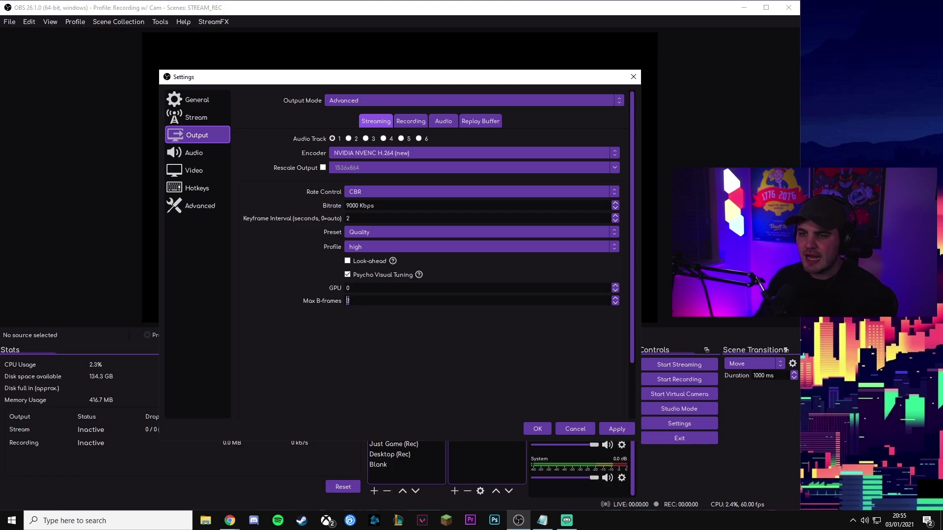
type("3")
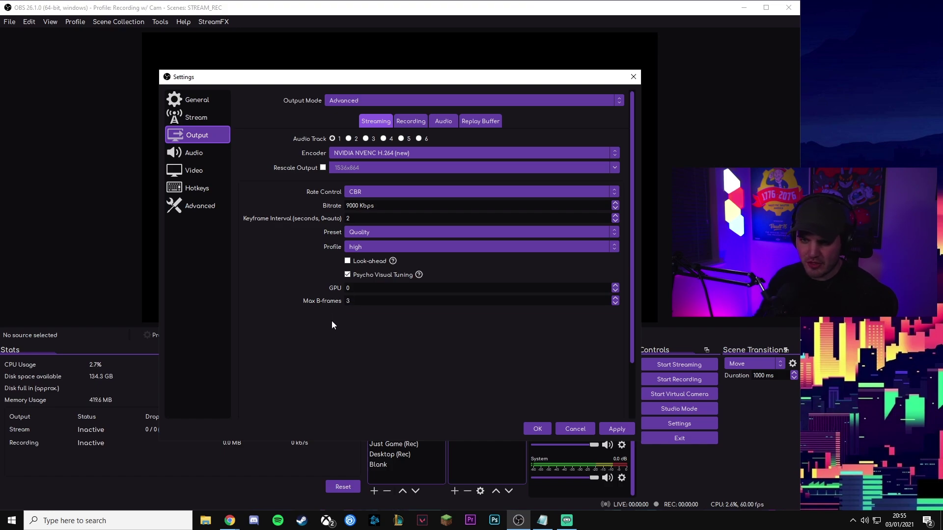
left_click_drag(352, 301, 347, 300)
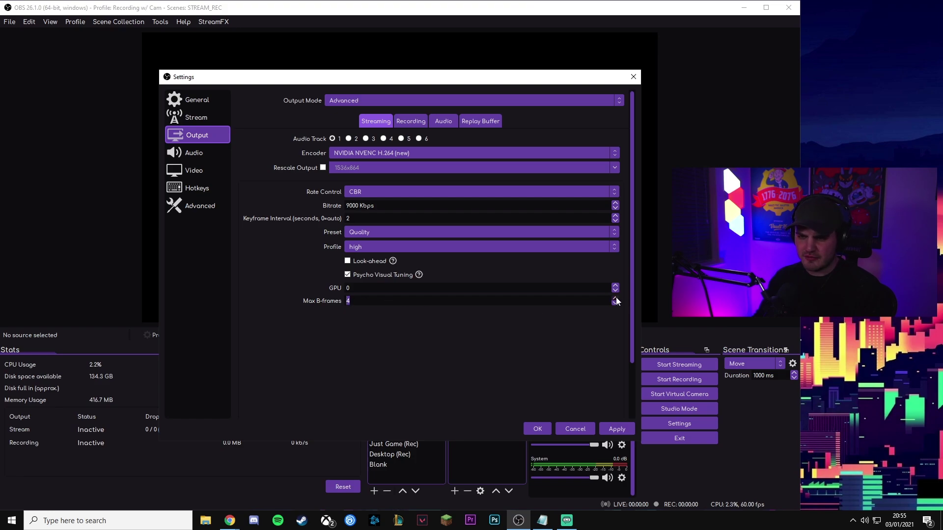
left_click(391, 301)
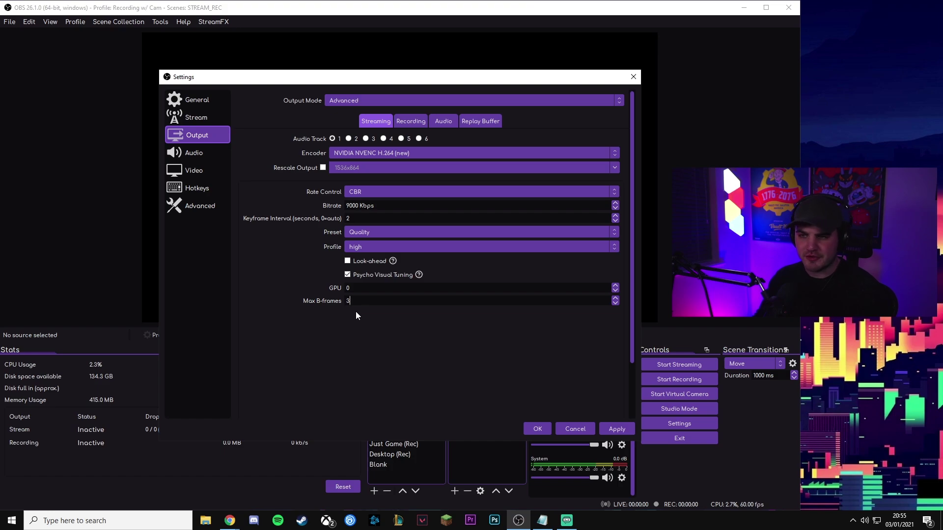
left_click(339, 156)
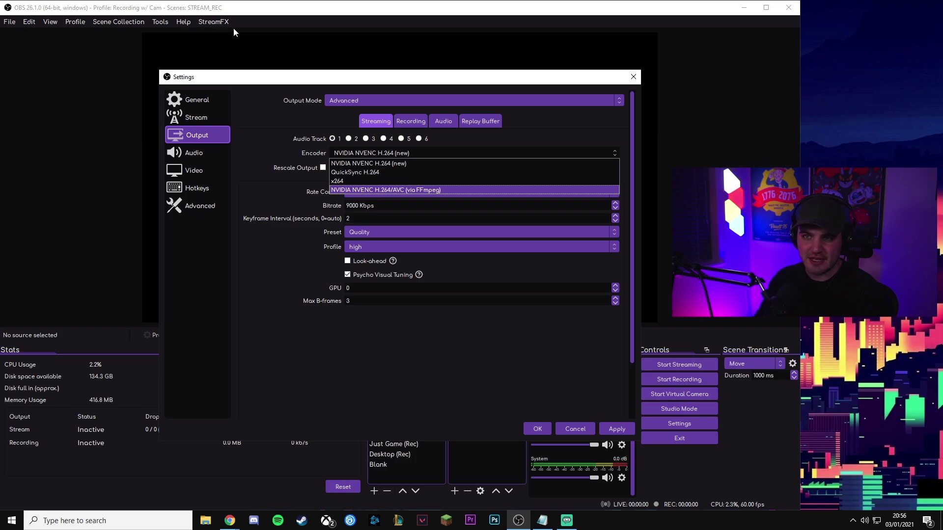
left_click(229, 520)
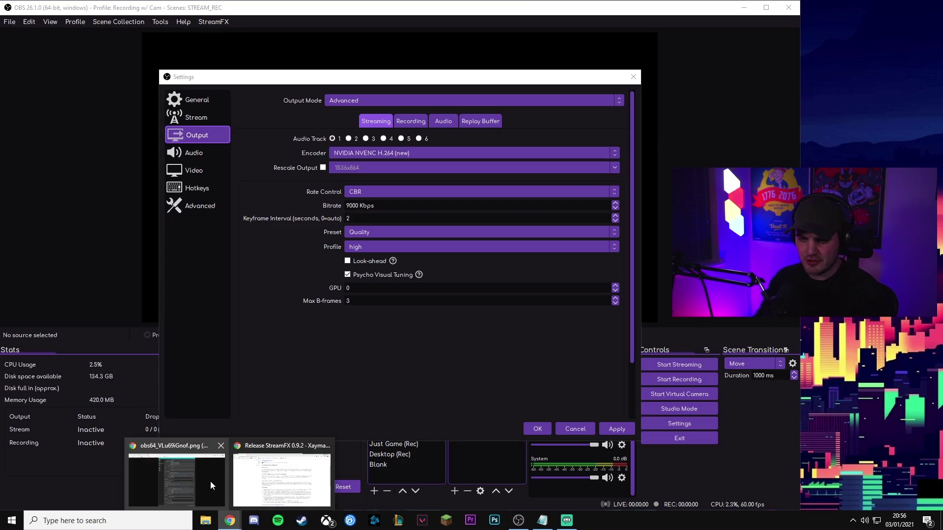
Scroll the StreamFX 0.9.2 GitHub release page to its assets, checking back with OBS.
left_click(265, 484)
scroll(285, 324, "up", 3)
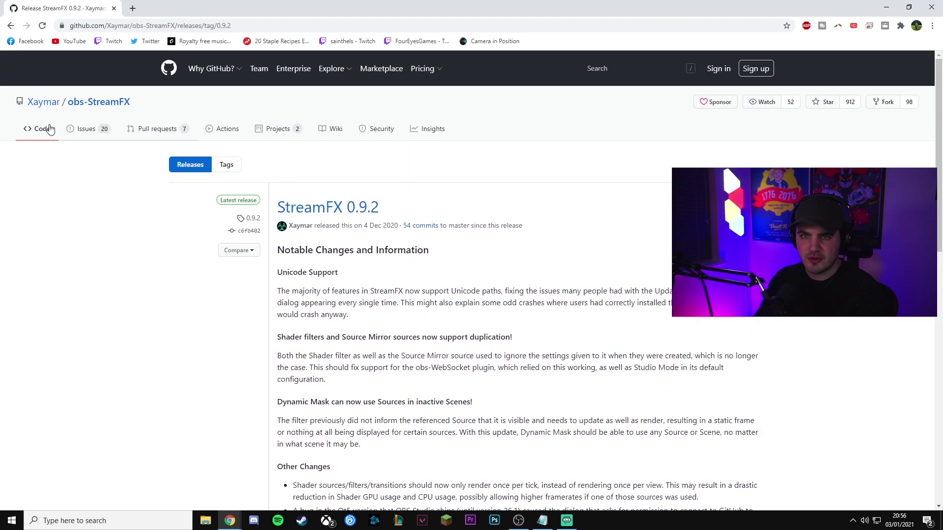
mouse_move(51, 104)
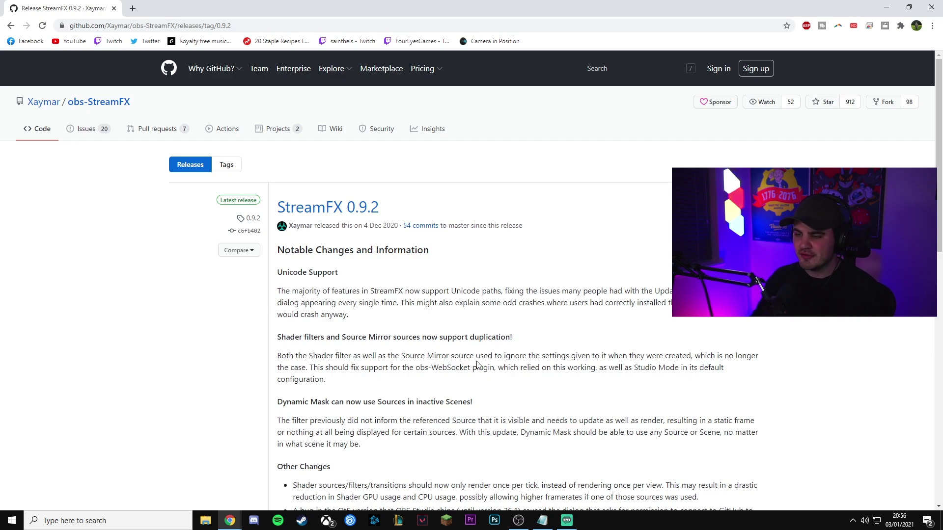
left_click(518, 521)
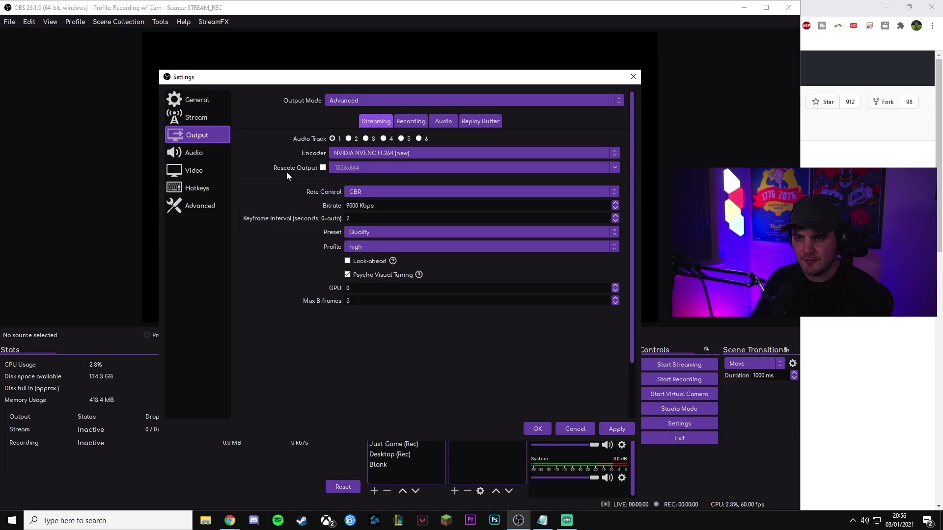
left_click(802, 375)
scroll(638, 344, "down", 15)
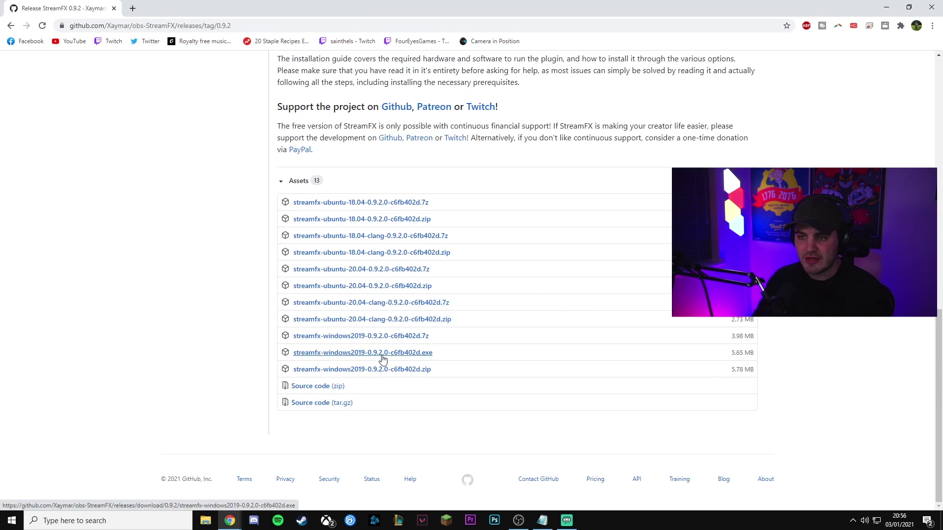
left_click(518, 521)
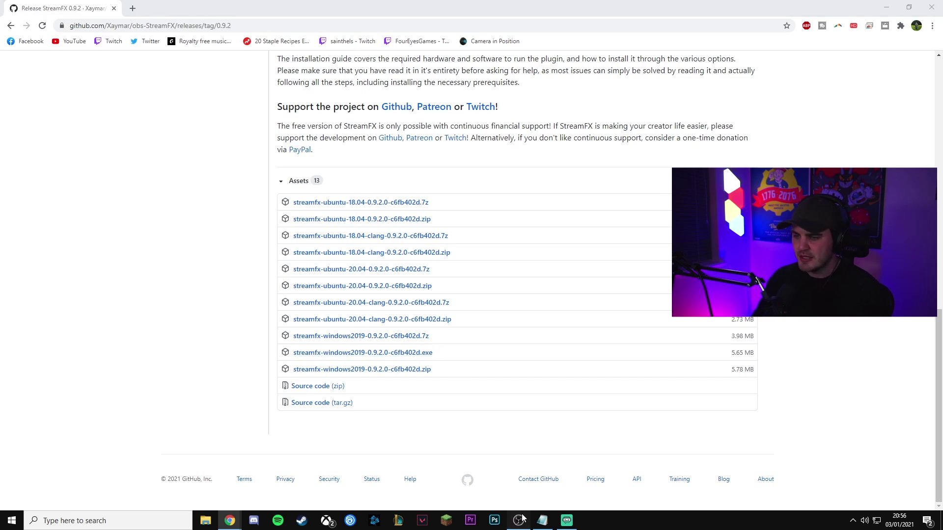
Choose the NVIDIA NVENC H.264/AVC (via FFmpeg) encoder and scroll through its options.
left_click(352, 153)
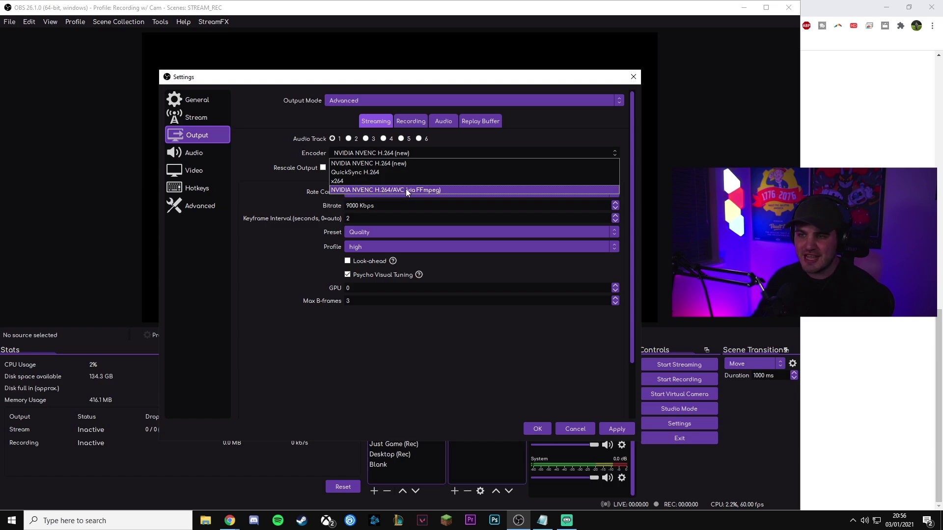
left_click(422, 189)
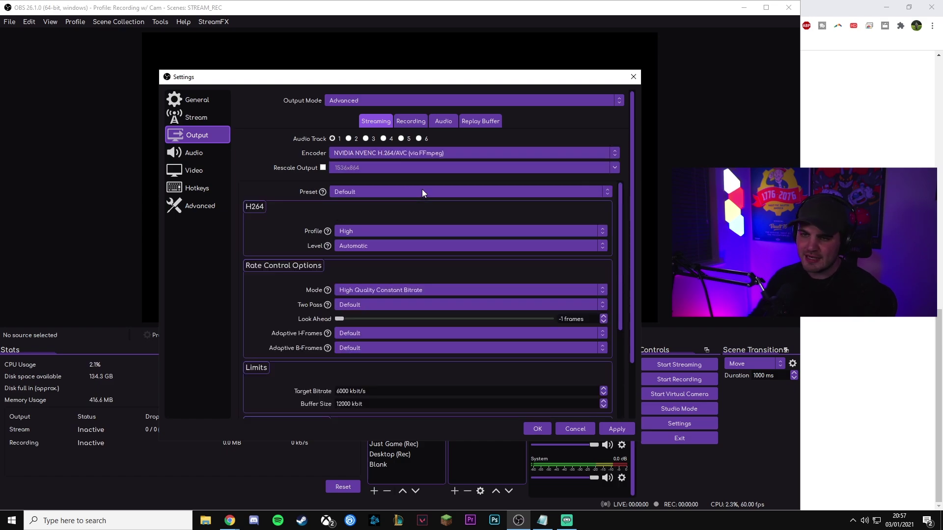
scroll(289, 217, "down", 7)
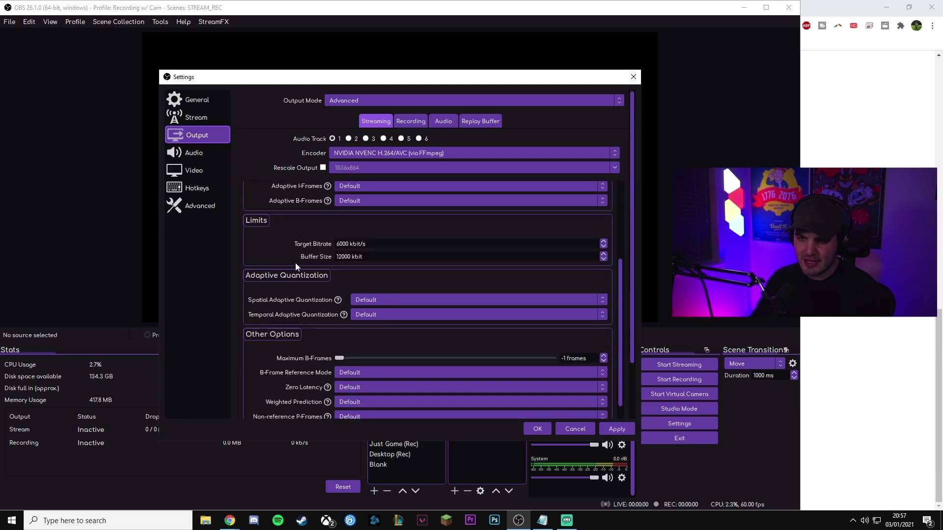